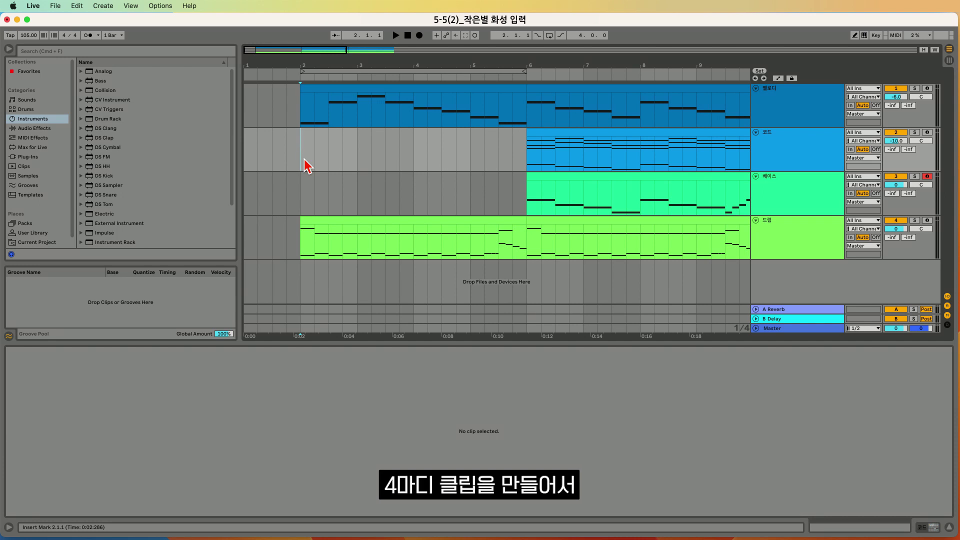
Insert an empty four-bar MIDI clip on the 코드 track, from bar 2 up to the existing clip at bar 6.
{"action": "left_click", "coordinate": [526, 160], "text": "shift"}
{"action": "right_click", "coordinate": [460, 150]}
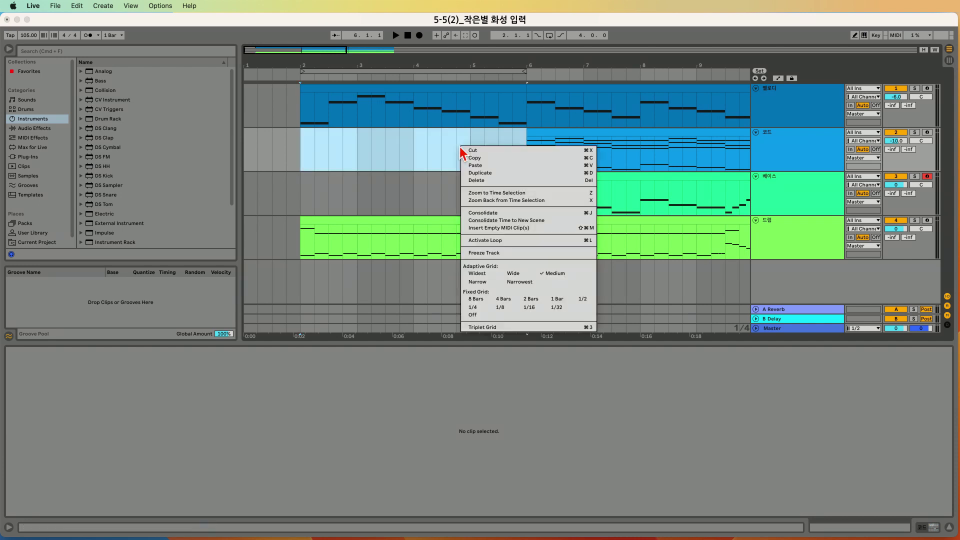
{"action": "left_click", "coordinate": [506, 228]}
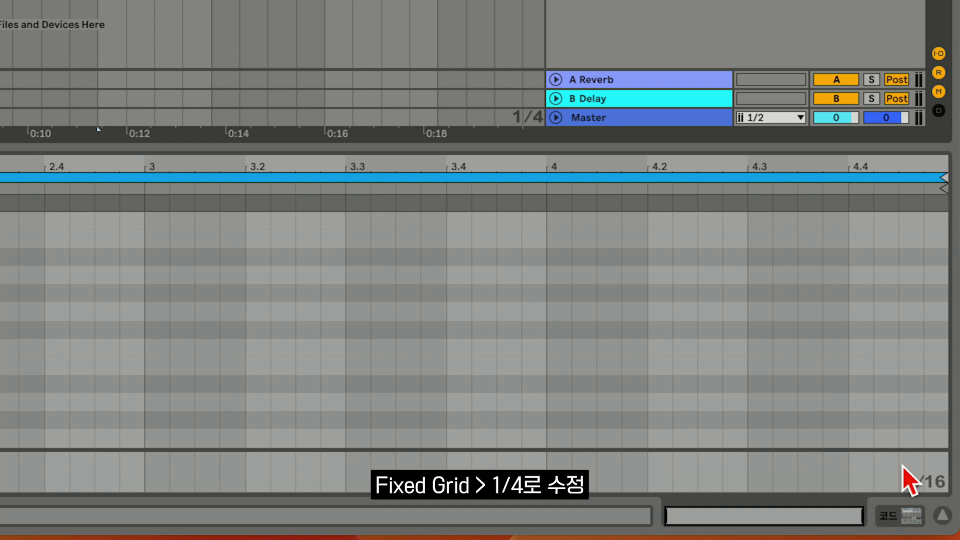
Set the new clip's note grid to a fixed 1/4 and enlarge the clip editor.
{"action": "right_click", "coordinate": [933, 488]}
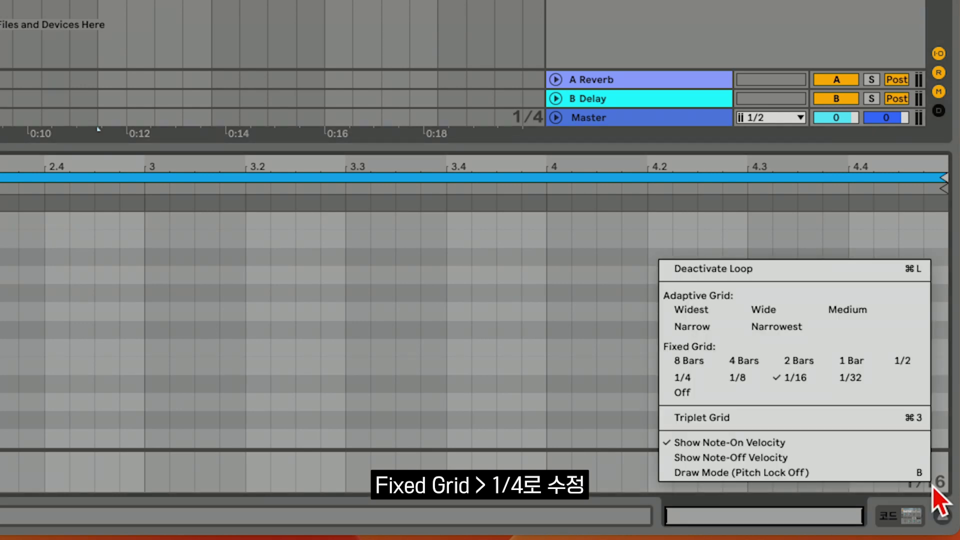
{"action": "left_click", "coordinate": [687, 377]}
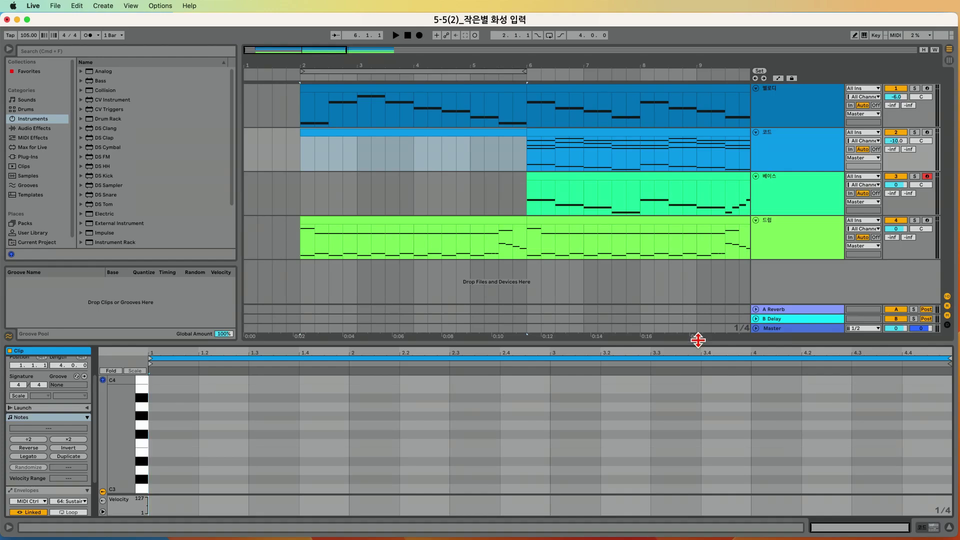
{"action": "left_click_drag", "start_coordinate": [698, 340], "coordinate": [708, 240]}
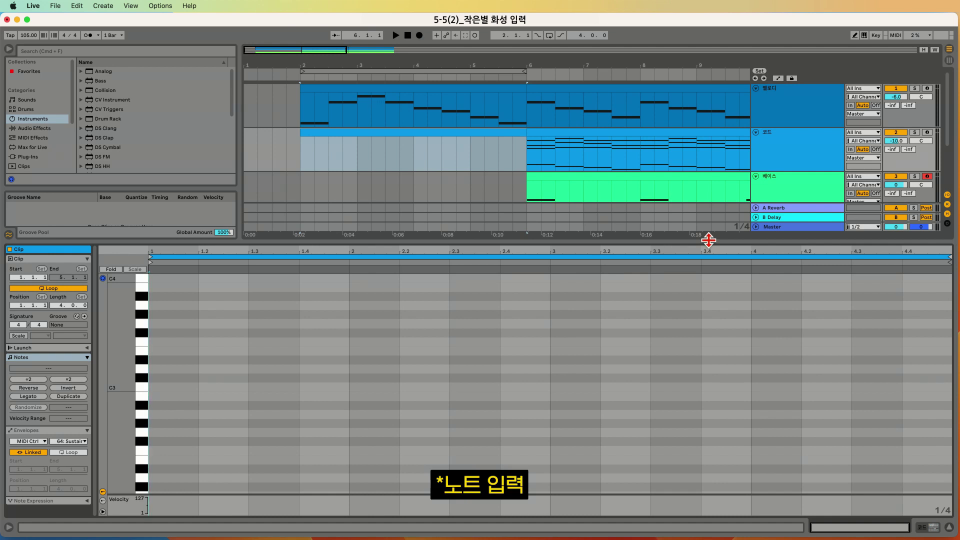
Add quarter notes C2, C3, E3 and G3 on the first beat of the clip.
{"action": "scroll", "coordinate": [315, 392], "scroll_direction": "down", "scroll_amount": 2}
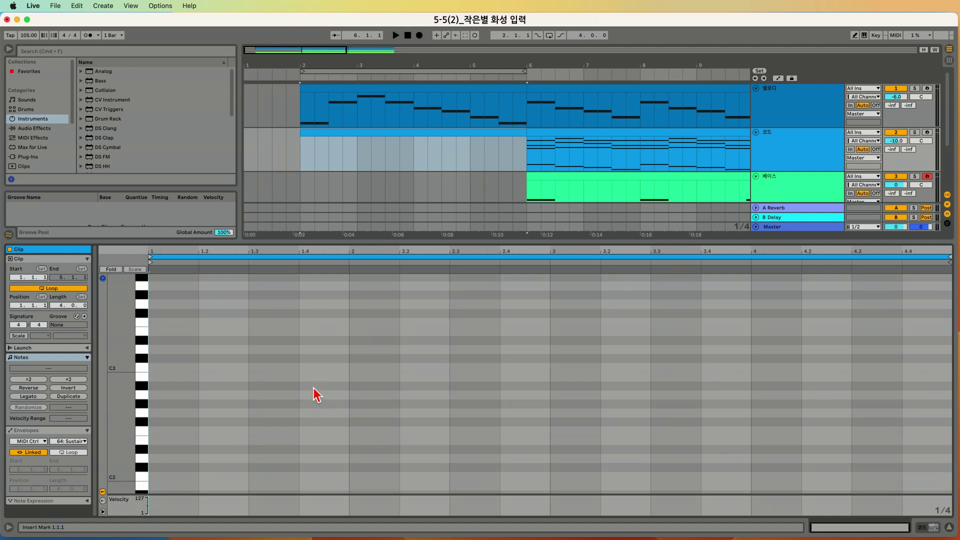
{"action": "scroll", "coordinate": [317, 394], "scroll_direction": "down", "scroll_amount": 1}
{"action": "double_click", "coordinate": [173, 464]}
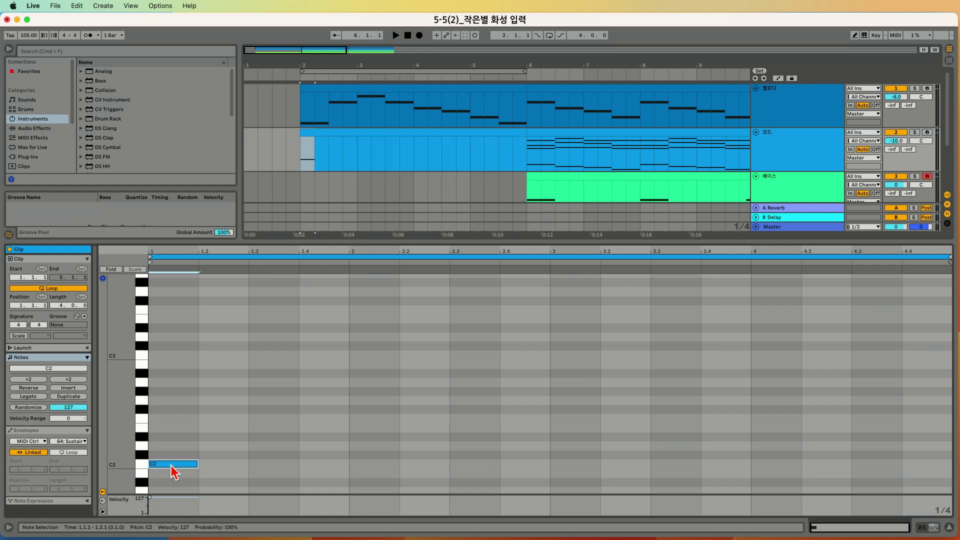
{"action": "double_click", "coordinate": [183, 356]}
{"action": "scroll", "coordinate": [185, 364], "scroll_direction": "up", "scroll_amount": 1}
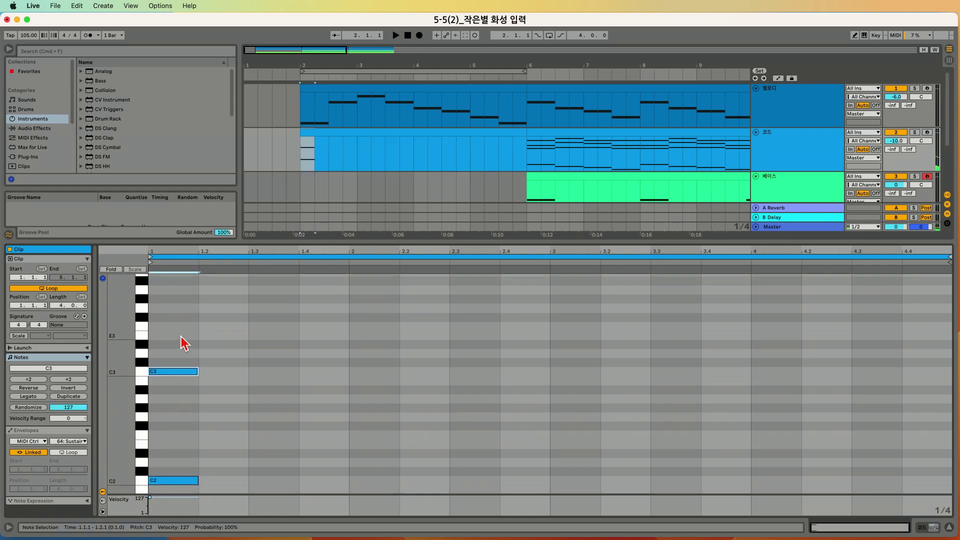
{"action": "double_click", "coordinate": [183, 335]}
{"action": "double_click", "coordinate": [181, 308]}
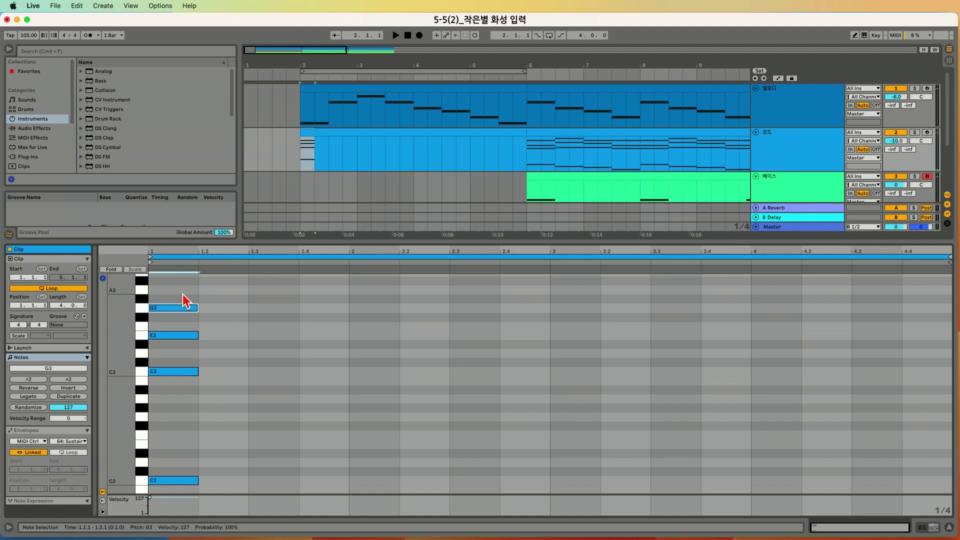
Lengthen all four notes of the C chord to fill the whole first bar.
{"action": "left_click_drag", "start_coordinate": [184, 298], "coordinate": [172, 497]}
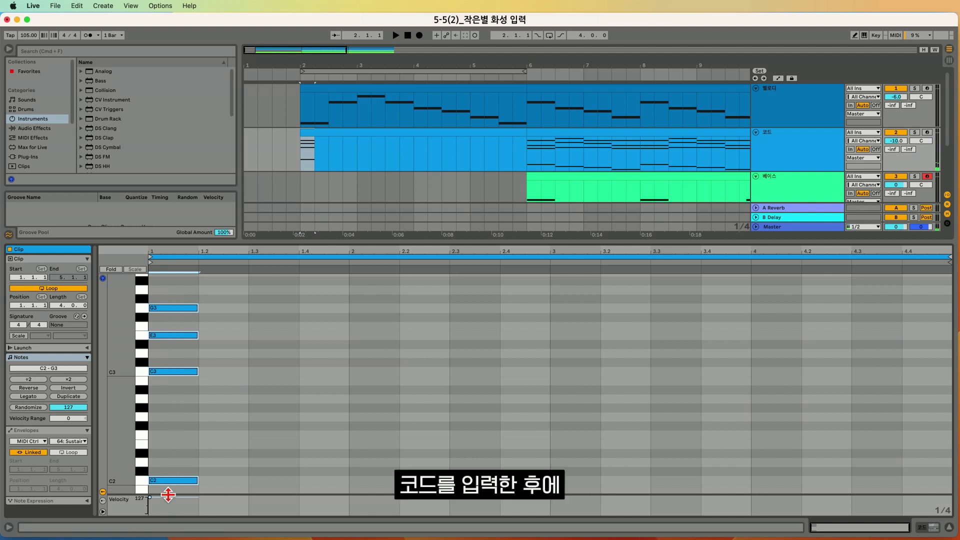
{"action": "key", "text": "shift+Right"}
{"action": "key", "text": "shift+Right"}
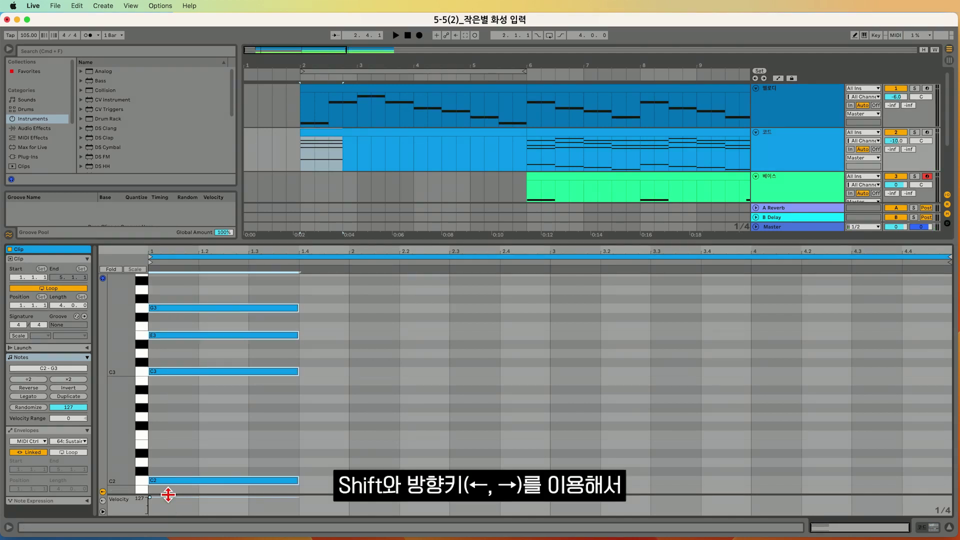
{"action": "key", "text": "shift+Right"}
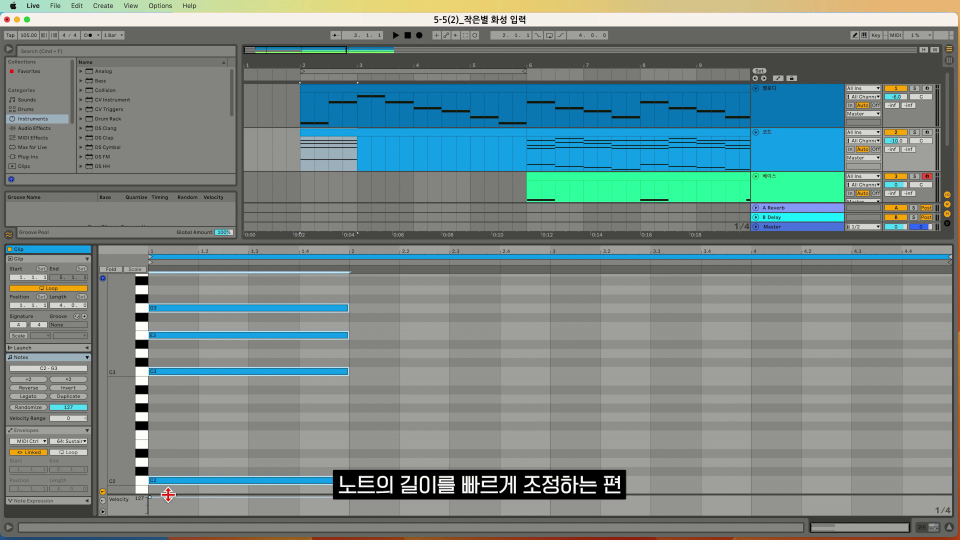
{"action": "left_click", "coordinate": [208, 472]}
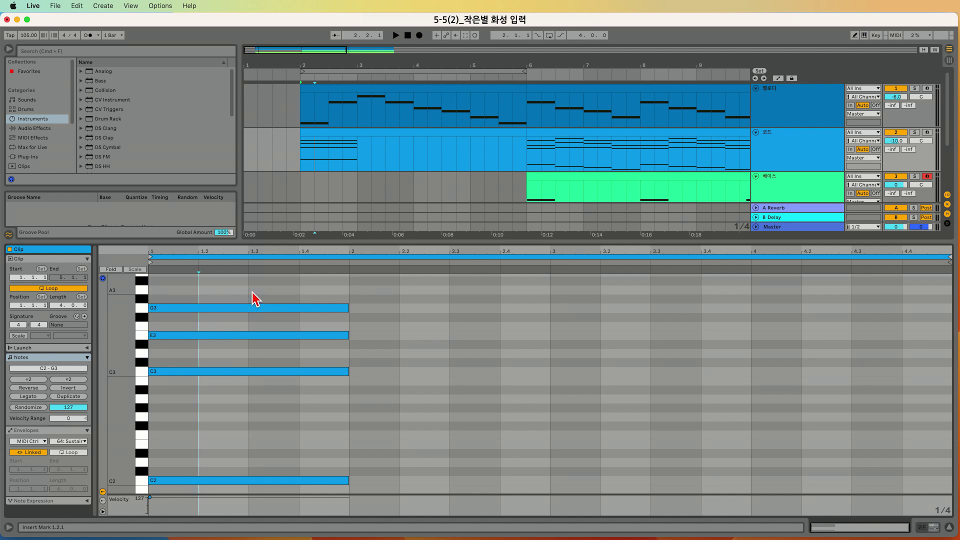
Duplicate the C3, E3 and G3 notes of bar 1 into bar 2, without the low C2.
{"action": "left_click_drag", "start_coordinate": [252, 290], "coordinate": [249, 400]}
{"action": "key", "text": "super+d"}
{"action": "left_click", "coordinate": [354, 396]}
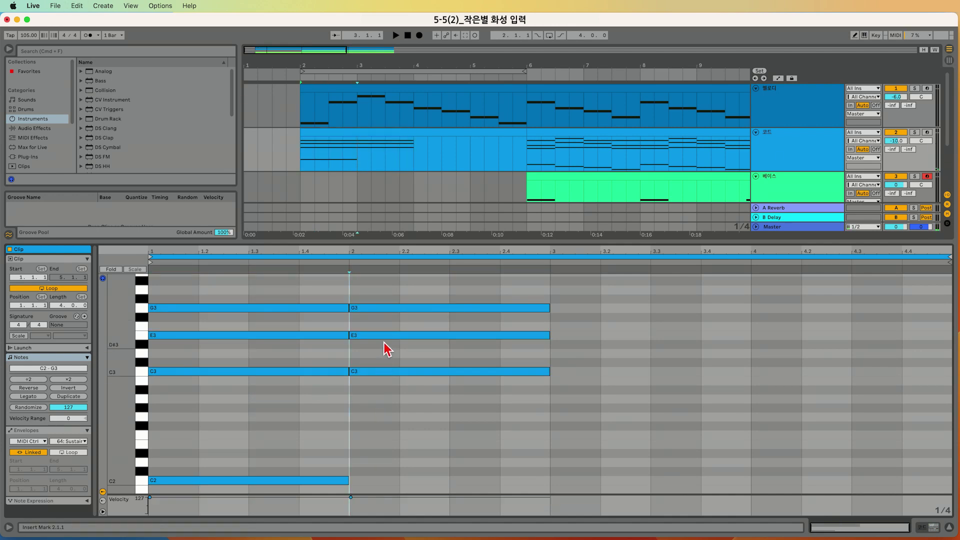
In bar 2, raise the middle note to F3 and the top note to A3.
{"action": "left_click", "coordinate": [385, 335]}
{"action": "key", "text": "Up"}
{"action": "left_click", "coordinate": [403, 309]}
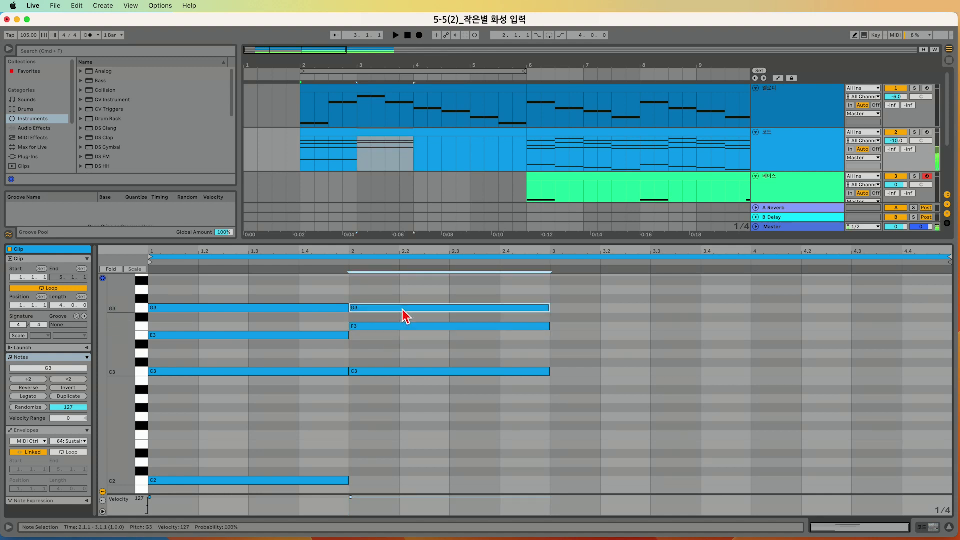
{"action": "key", "text": "Up"}
{"action": "key", "text": "Up"}
{"action": "left_click", "coordinate": [302, 459]}
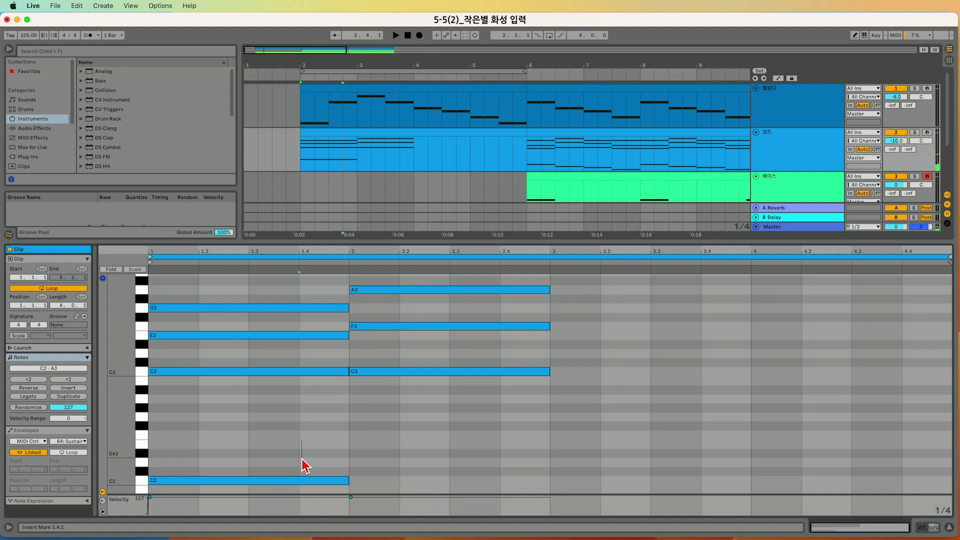
Copy the F3 note in bar 2 and move the copy one octave down to F2.
{"action": "left_click", "coordinate": [421, 326]}
{"action": "key", "text": "super+c"}
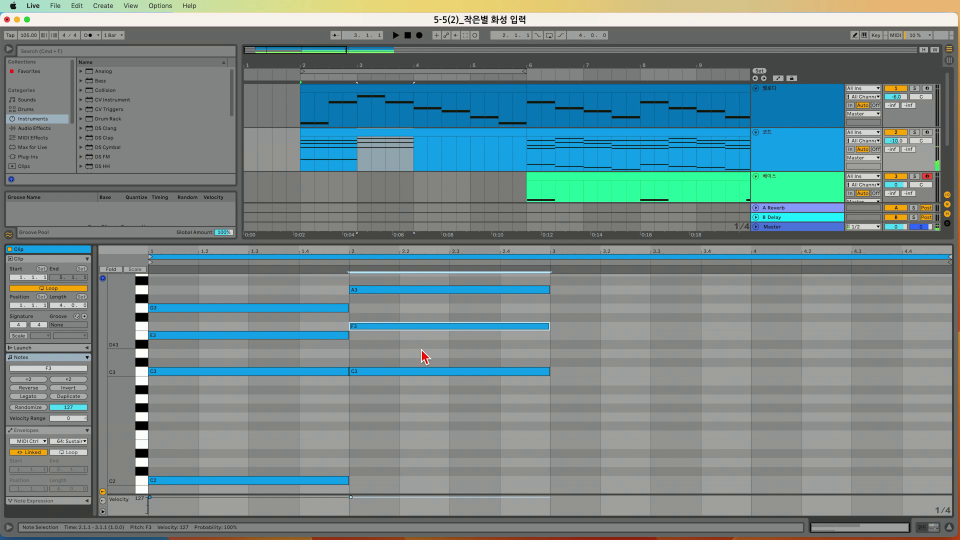
{"action": "key", "text": "super+v"}
{"action": "key", "text": "shift+Down"}
Shorten all four notes of the bar 2 F chord to two beats.
{"action": "left_click_drag", "start_coordinate": [452, 453], "coordinate": [460, 219]}
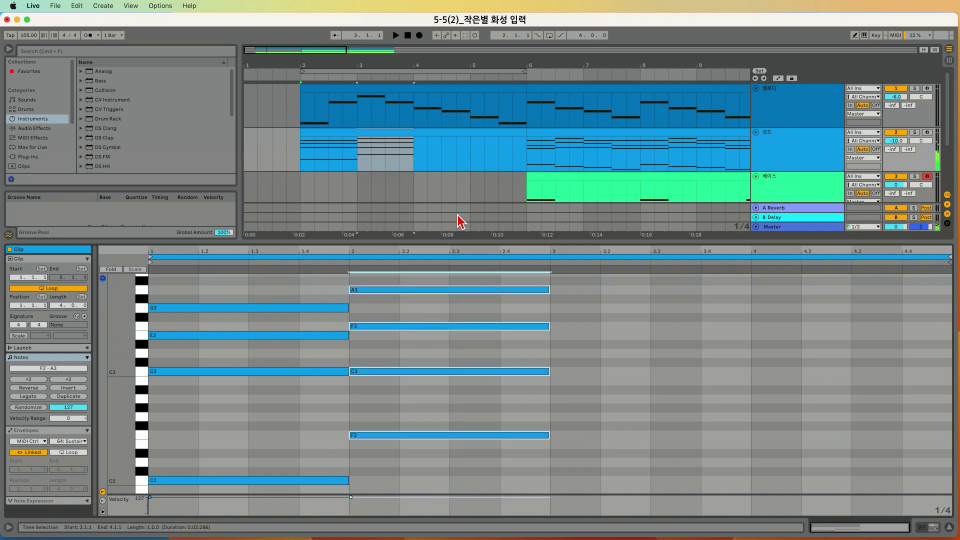
{"action": "key", "text": "shift+Left"}
{"action": "key", "text": "shift+Left"}
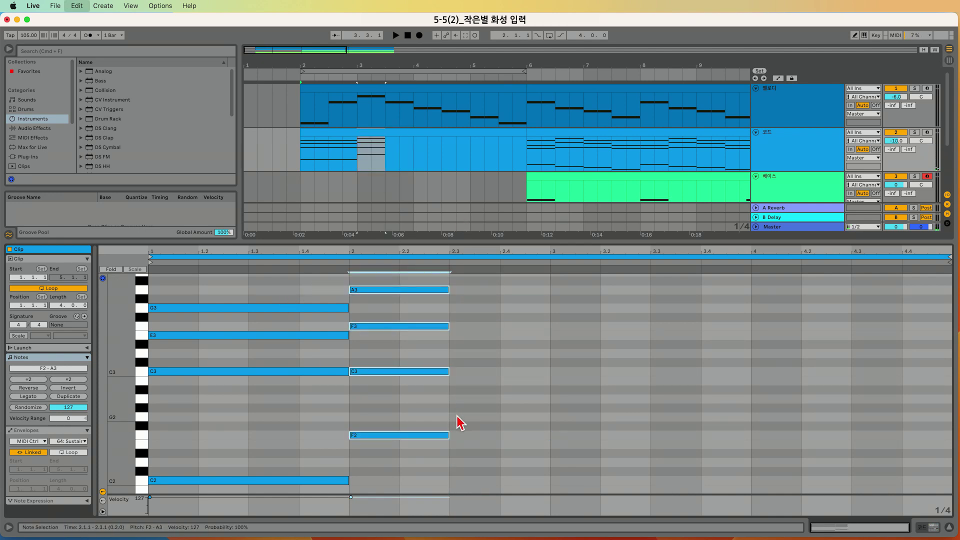
Duplicate the F chord to 2.3 and raise the copy two semitones to G2, D3, G3 and B3.
{"action": "key", "text": "super+d"}
{"action": "key", "text": "Up"}
{"action": "key", "text": "Up"}
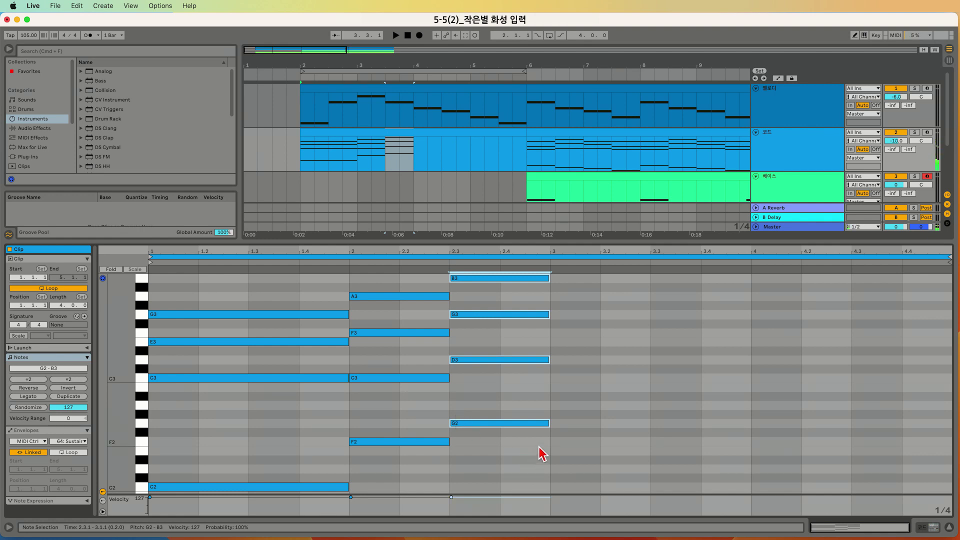
Copy the two-beat F chord (F2, C3, F3, A3) to the start of bar 3.
{"action": "left_click", "coordinate": [538, 453]}
{"action": "left_click", "coordinate": [373, 296]}
{"action": "left_click", "coordinate": [375, 442], "text": "shift"}
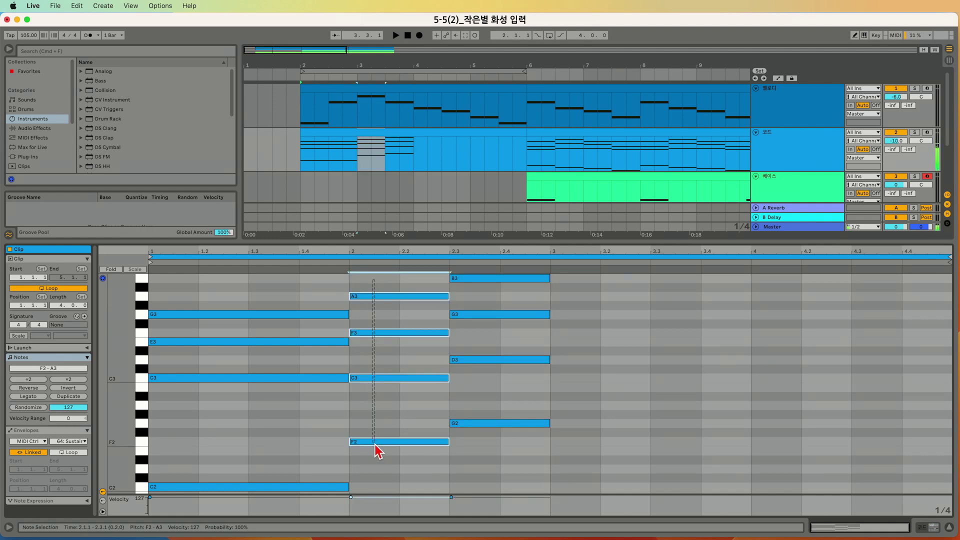
{"action": "key", "text": "super+d"}
Copy the C chord from bar 1 to 3.3 and shorten the copy to two beats.
{"action": "left_click_drag", "start_coordinate": [239, 306], "coordinate": [240, 497]}
{"action": "key", "text": "super+c"}
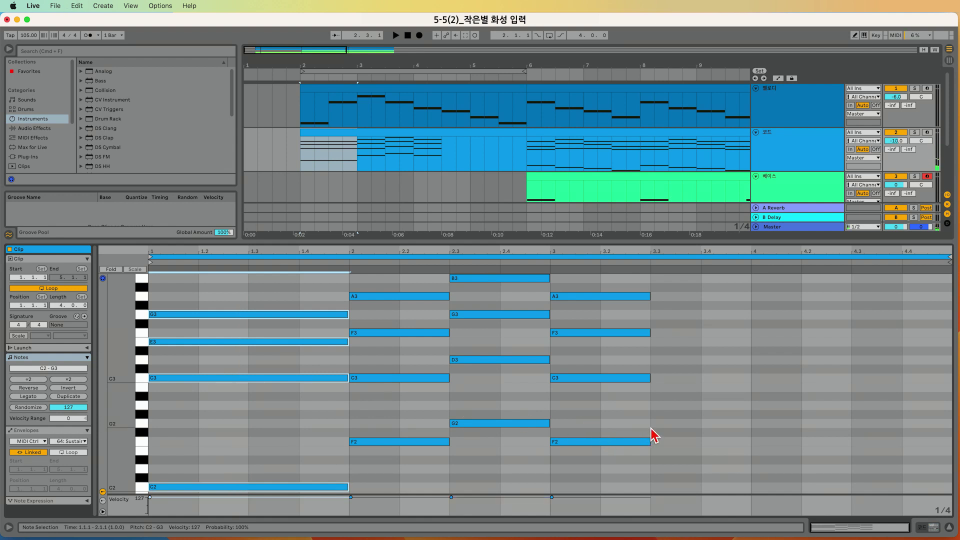
{"action": "left_click", "coordinate": [652, 435]}
{"action": "key", "text": "super+v"}
{"action": "key", "text": "shift+Left"}
{"action": "key", "text": "shift+Left"}
Copy the G chord at 2.3 to the start of bar 4.
{"action": "left_click_drag", "start_coordinate": [531, 470], "coordinate": [535, 276]}
{"action": "key", "text": "super+c"}
{"action": "left_click", "coordinate": [759, 403]}
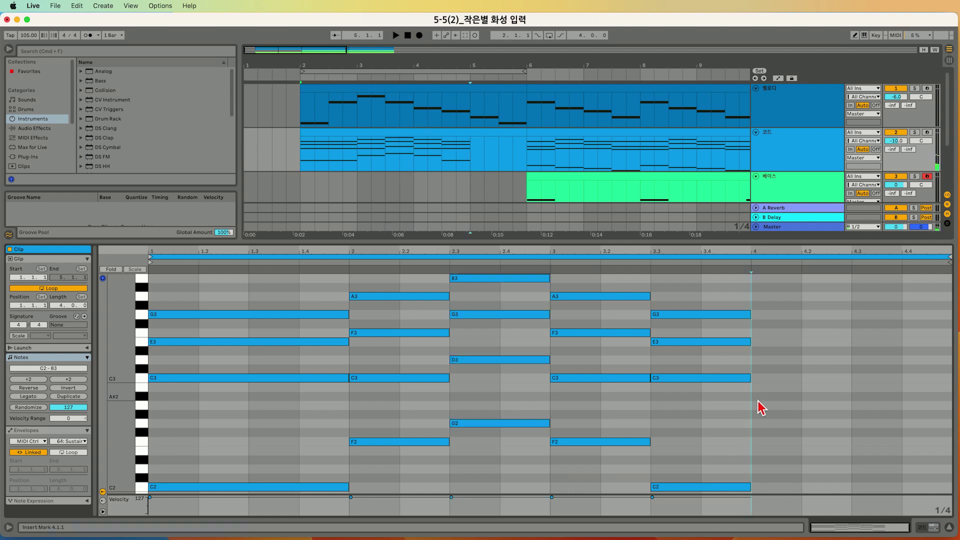
{"action": "key", "text": "super+v"}
Copy the two-beat C chord at 3.3 to 4.3 to complete the fourth bar.
{"action": "left_click_drag", "start_coordinate": [734, 295], "coordinate": [732, 517]}
{"action": "key", "text": "super+c"}
{"action": "left_click", "coordinate": [853, 452]}
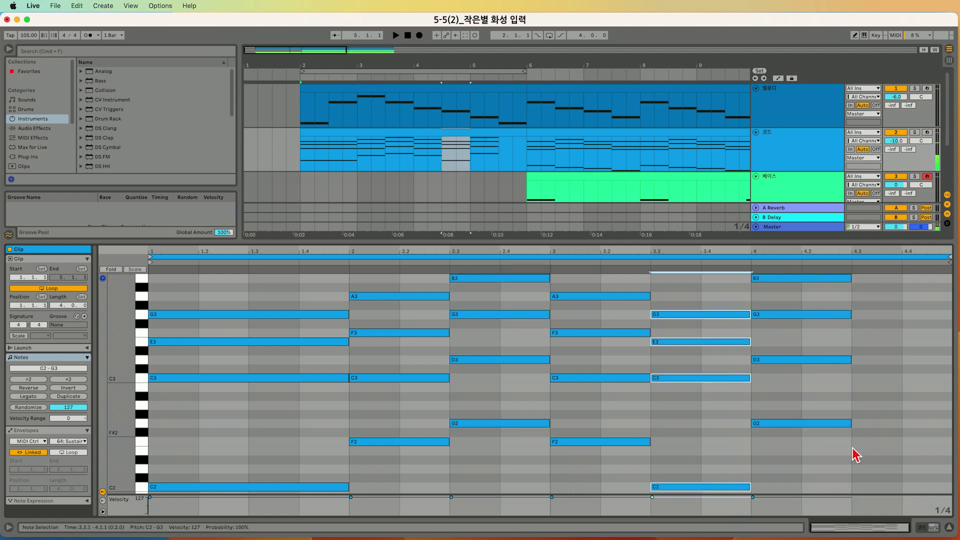
{"action": "key", "text": "super+v"}
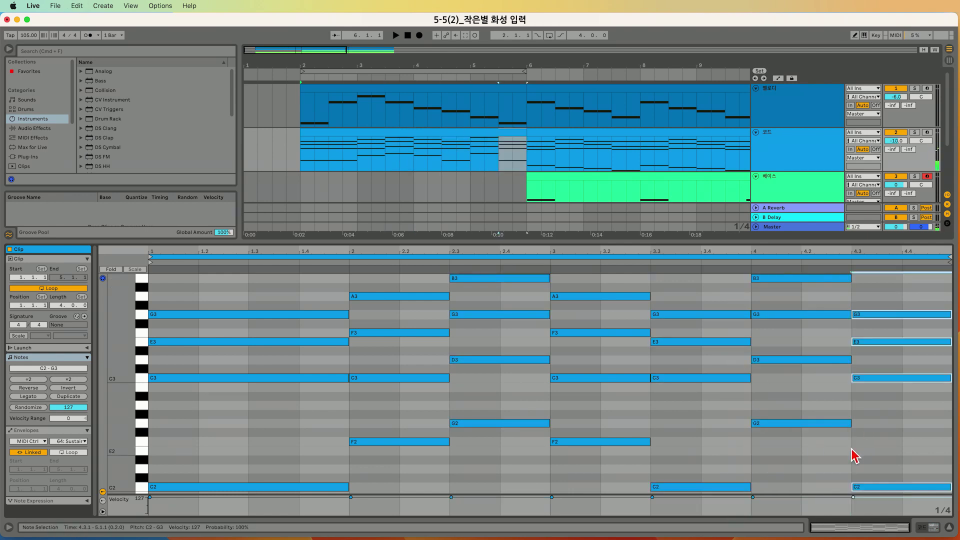
Play the arrangement from 1.4.1 through the new chord clip, then stop playback.
{"action": "left_click", "coordinate": [291, 158]}
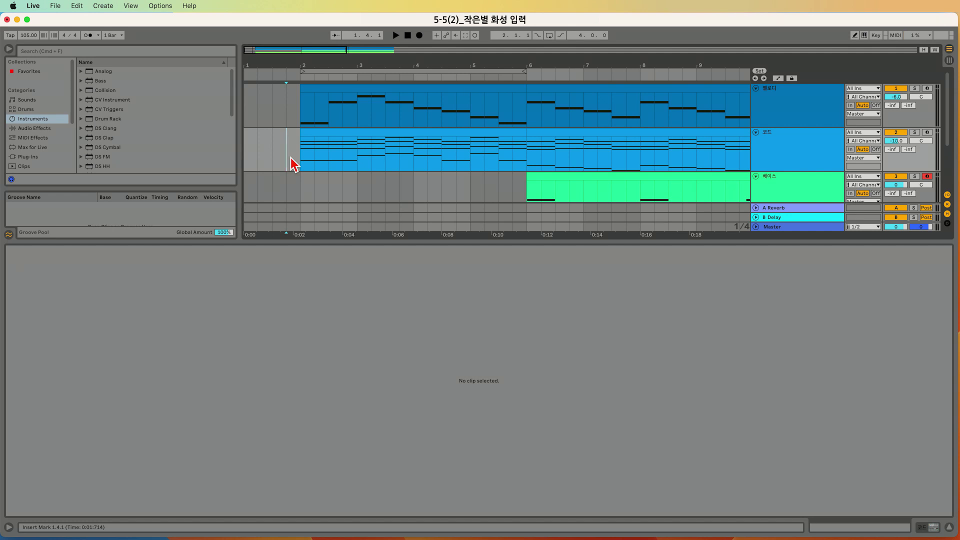
{"action": "key", "text": "space"}
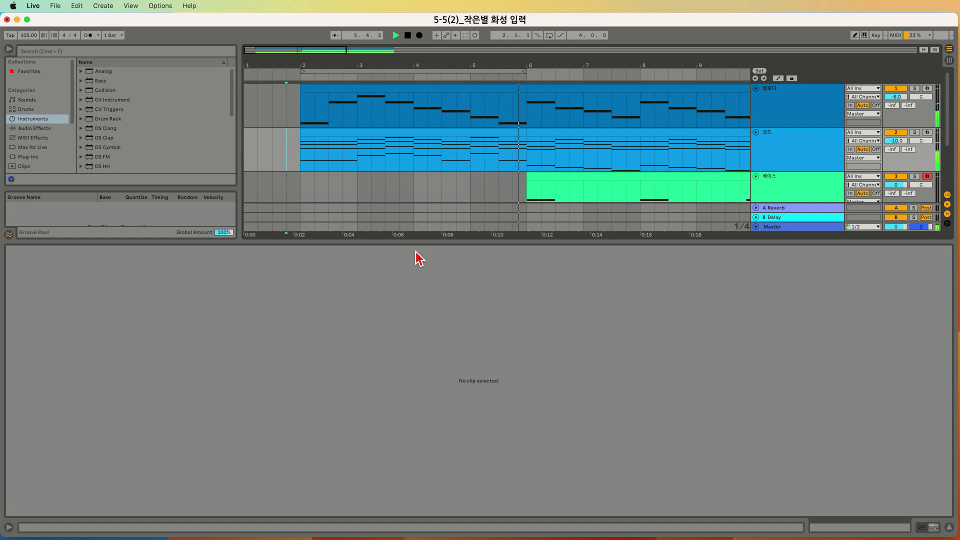
{"action": "key", "text": "space"}
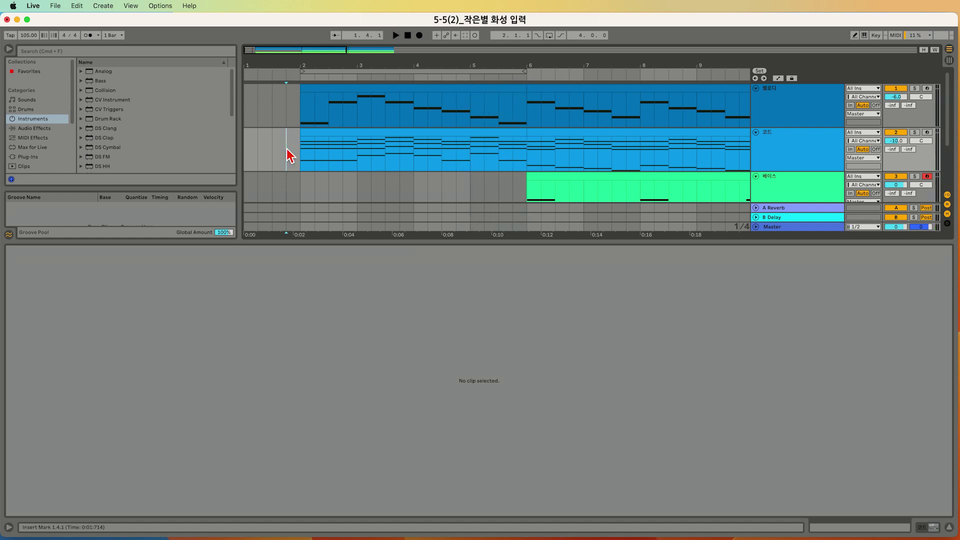
Show the chord clip's MIDI Ctrl envelope for 64: Sustain Pedal and set its grid to a fixed 1/8.
{"action": "left_click", "coordinate": [339, 131]}
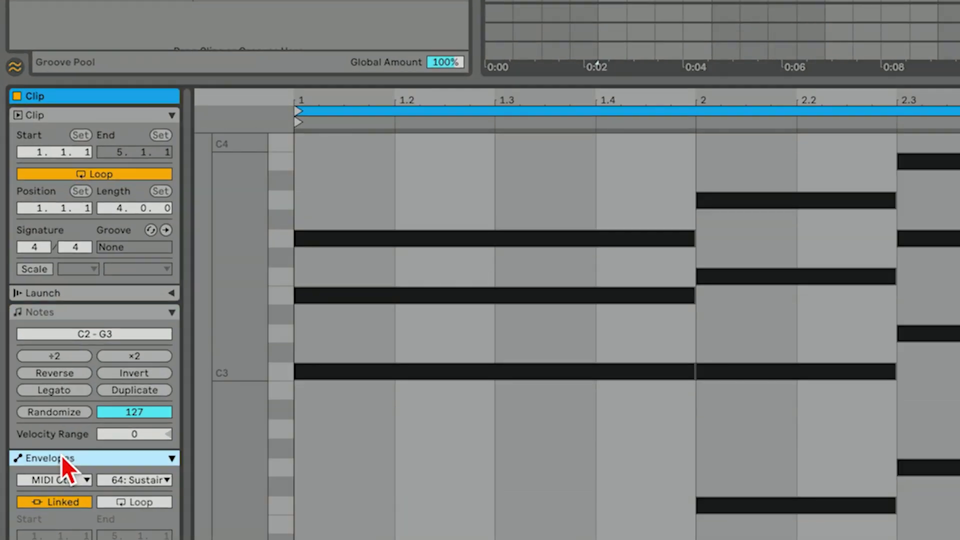
{"action": "left_click", "coordinate": [64, 481]}
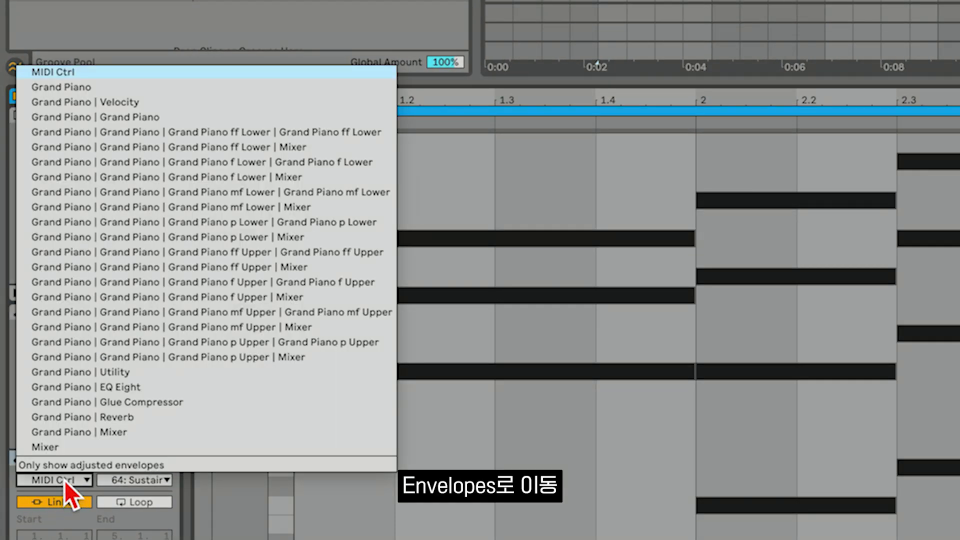
{"action": "left_click", "coordinate": [140, 73]}
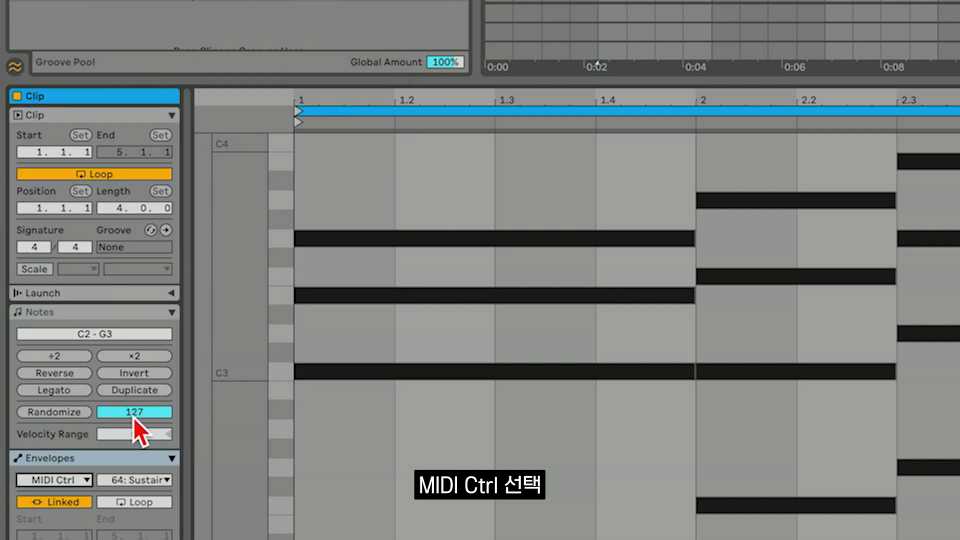
{"action": "left_click", "coordinate": [144, 480]}
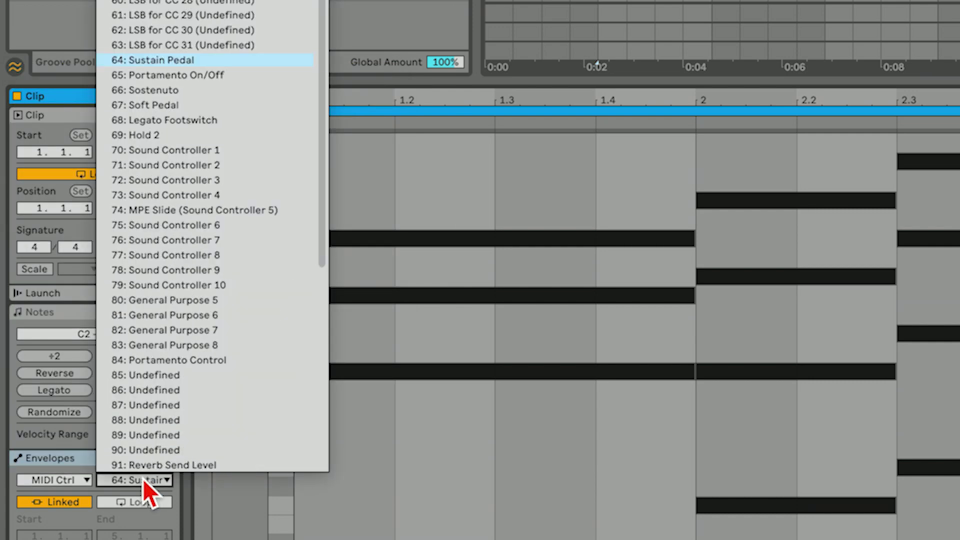
{"action": "left_click", "coordinate": [181, 60]}
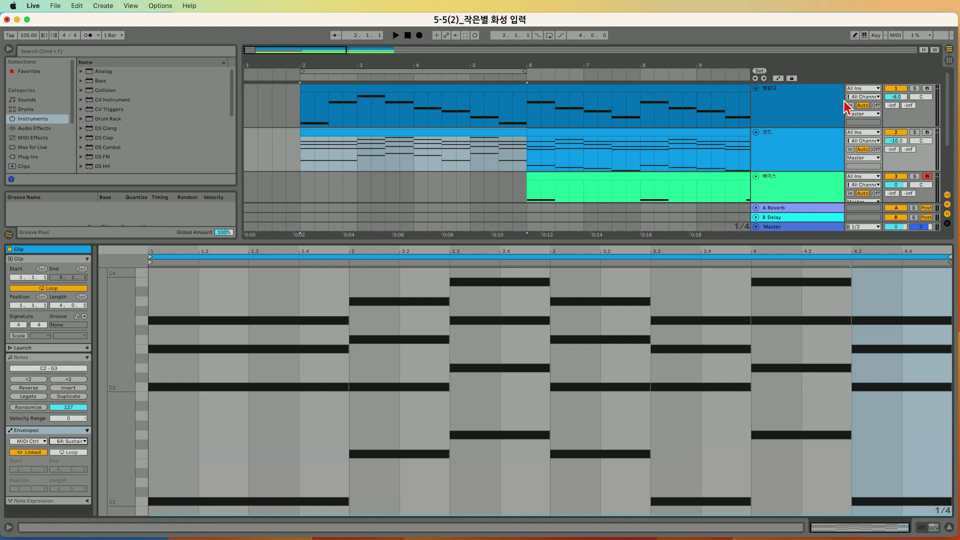
{"action": "right_click", "coordinate": [945, 511]}
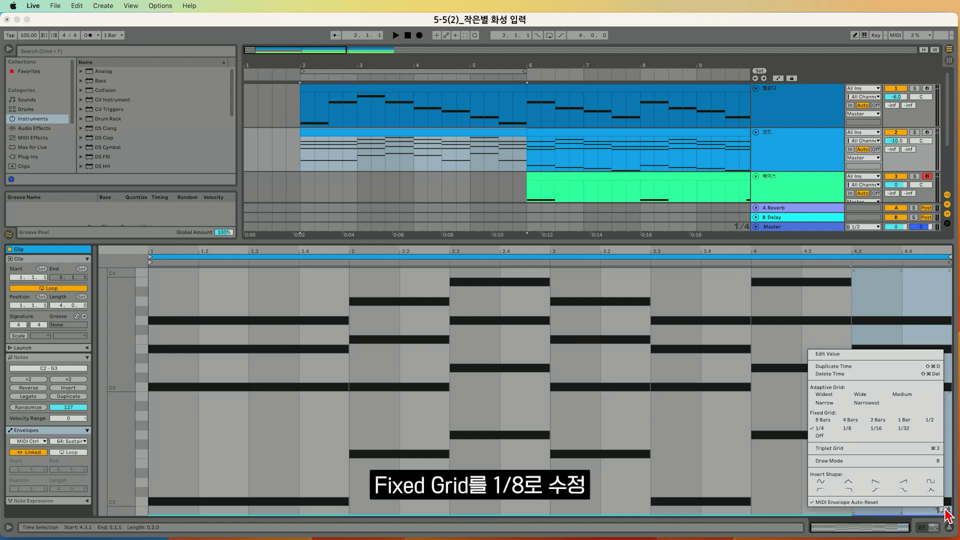
{"action": "left_click", "coordinate": [852, 429]}
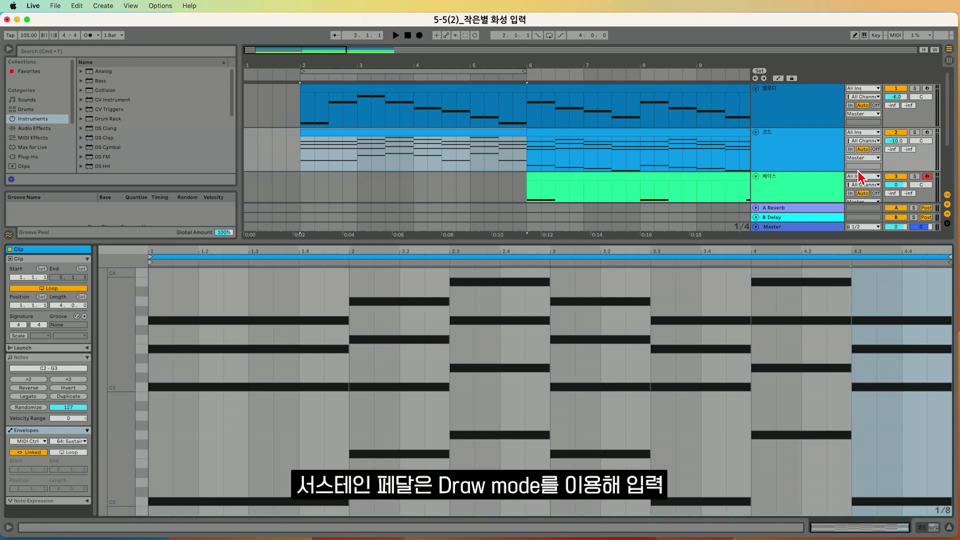
In Draw mode, draw full sustain pedal blocks from 1.2 to 2, from 2.1.3 to 2.3, and from 2.3.3 to 3.
{"action": "left_click", "coordinate": [855, 37]}
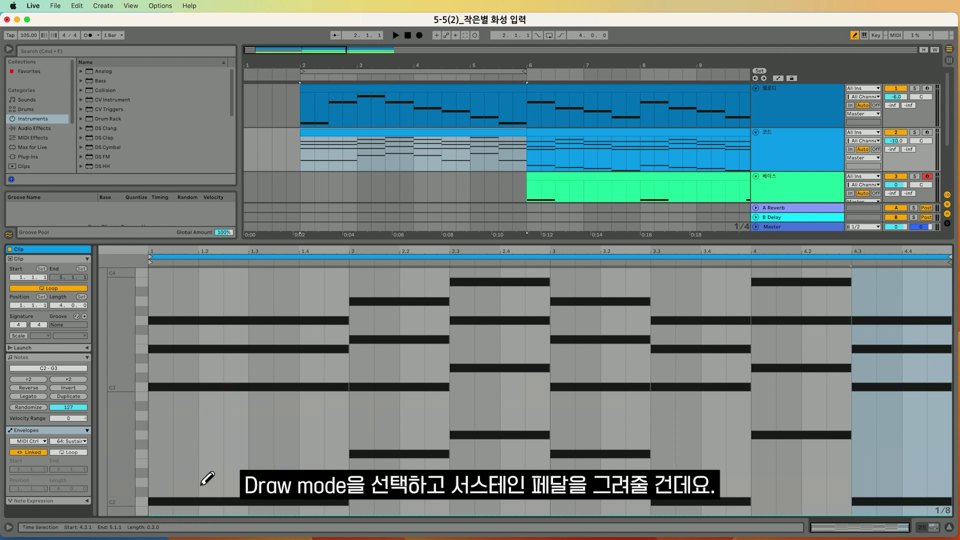
{"action": "mouse_move", "coordinate": [207, 492]}
{"action": "left_mouse_down"}
{"action": "mouse_move", "coordinate": [235, 325]}
{"action": "mouse_move", "coordinate": [226, 260]}
{"action": "mouse_move", "coordinate": [353, 257]}
{"action": "mouse_move", "coordinate": [343, 275]}
{"action": "mouse_move", "coordinate": [361, 269]}
{"action": "mouse_move", "coordinate": [364, 515]}
{"action": "left_mouse_up"}
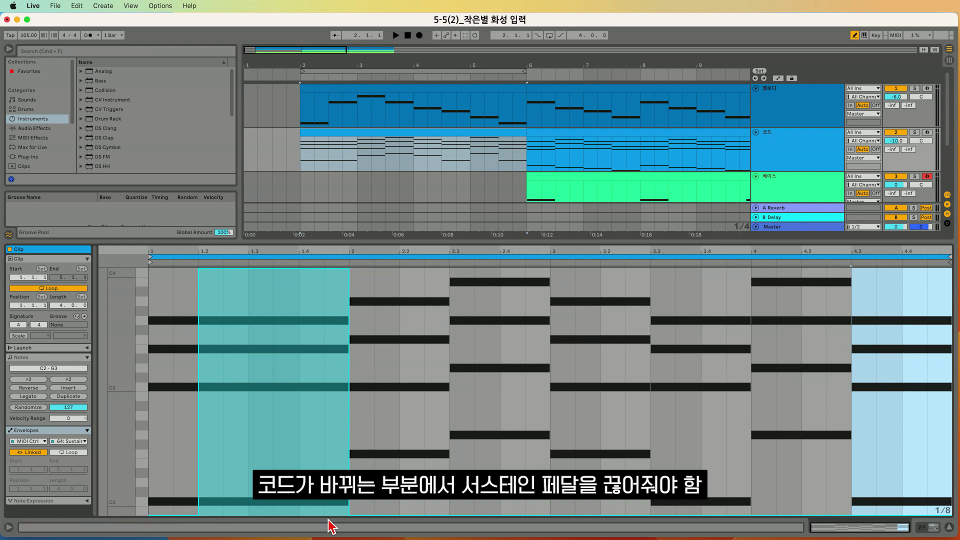
{"action": "mouse_move", "coordinate": [385, 495]}
{"action": "left_mouse_down"}
{"action": "mouse_move", "coordinate": [406, 271]}
{"action": "mouse_move", "coordinate": [385, 259]}
{"action": "mouse_move", "coordinate": [446, 255]}
{"action": "left_mouse_up"}
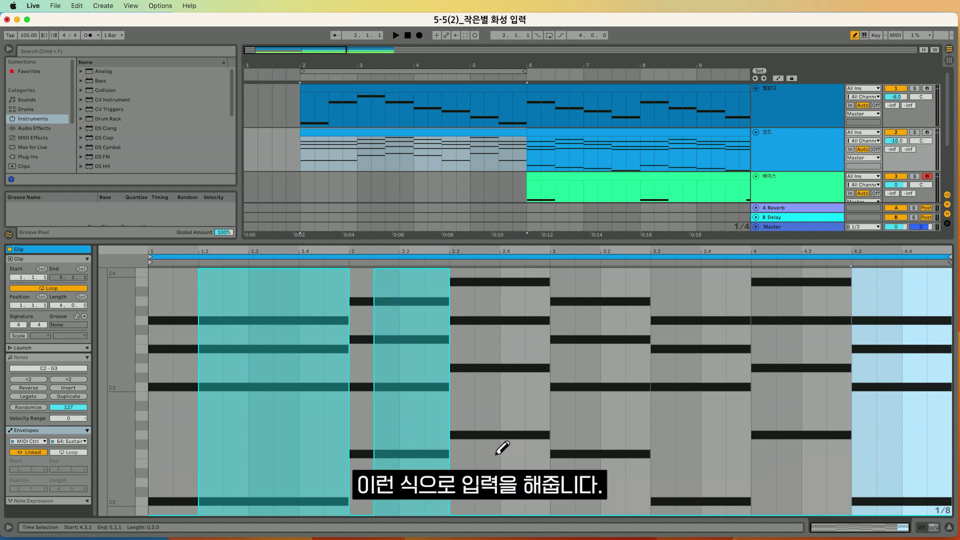
{"action": "mouse_move", "coordinate": [478, 495]}
{"action": "left_mouse_down"}
{"action": "mouse_move", "coordinate": [495, 251]}
{"action": "mouse_move", "coordinate": [536, 252]}
{"action": "mouse_move", "coordinate": [535, 261]}
{"action": "left_mouse_up"}
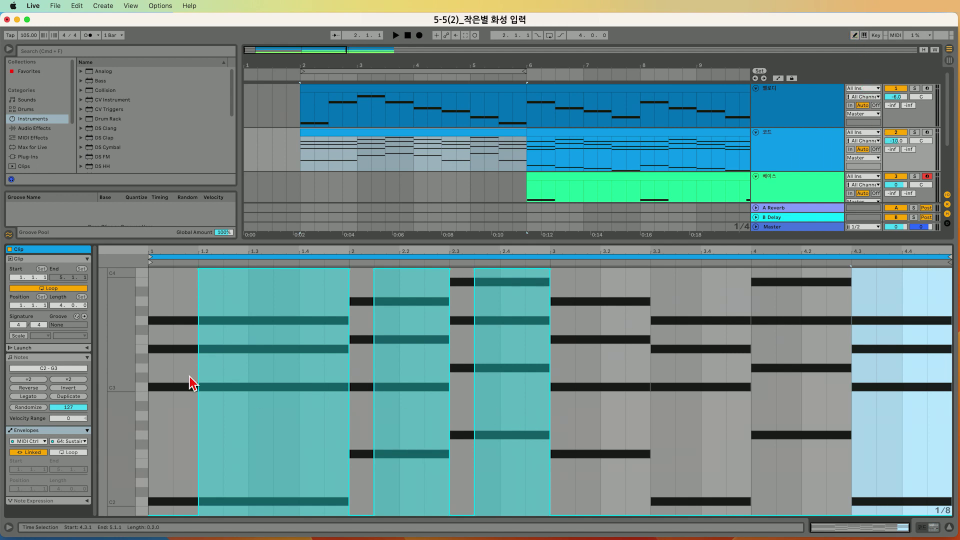
Duplicate the two-beat sustain pedal pattern at 2.3 four times to fill the envelope through the end of bar 4.
{"action": "left_click_drag", "start_coordinate": [461, 300], "coordinate": [545, 311]}
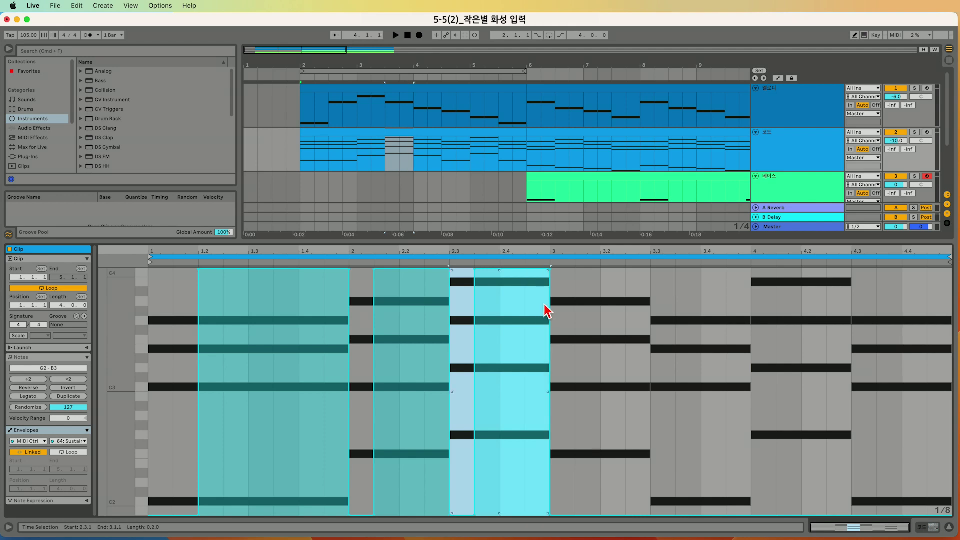
{"action": "key", "text": "cmd+d"}
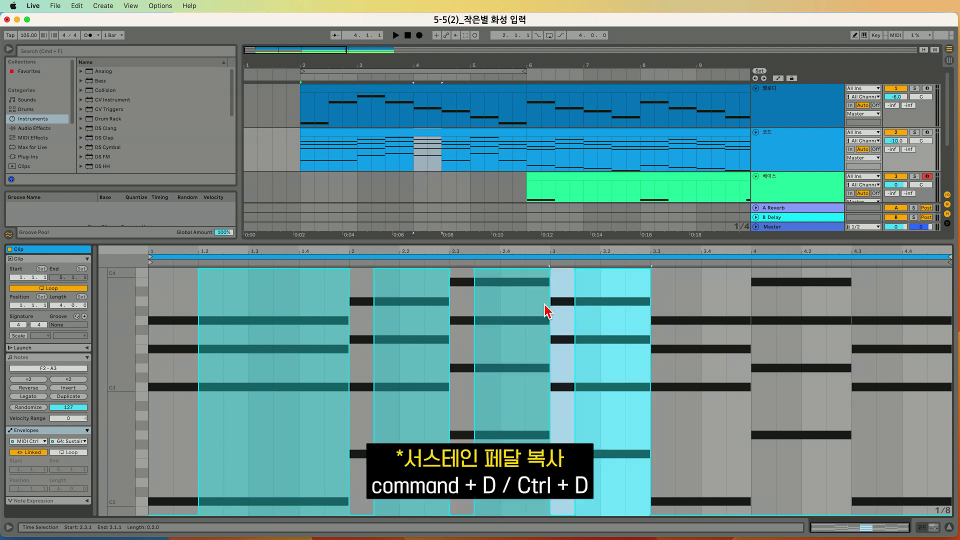
{"action": "key", "text": "super+d"}
{"action": "key", "text": "super+d"}
{"action": "key", "text": "super+d"}
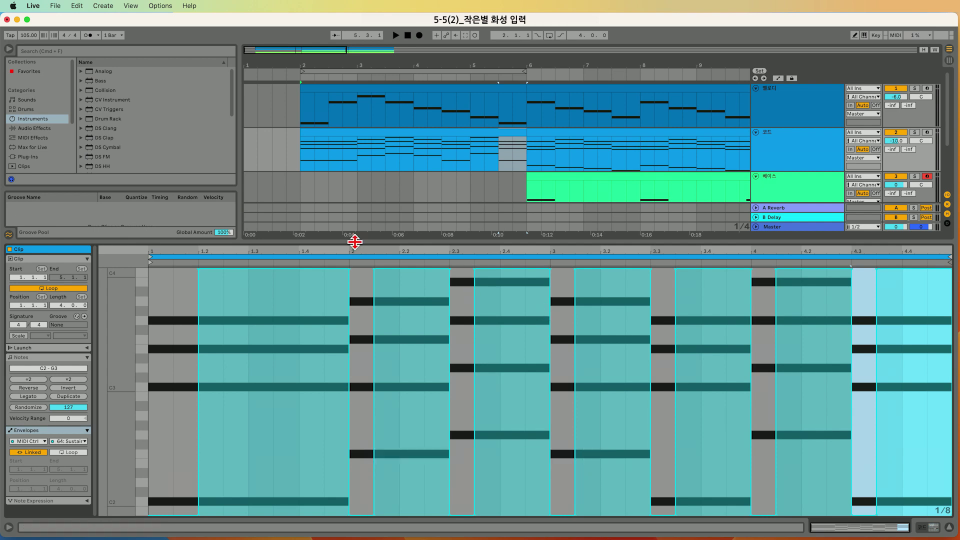
Play the arrangement from 1.4.1 through the pedalled chord clip, showing its envelope during playback, and stop at the clip's end.
{"action": "left_click", "coordinate": [292, 159]}
{"action": "key", "text": "space"}
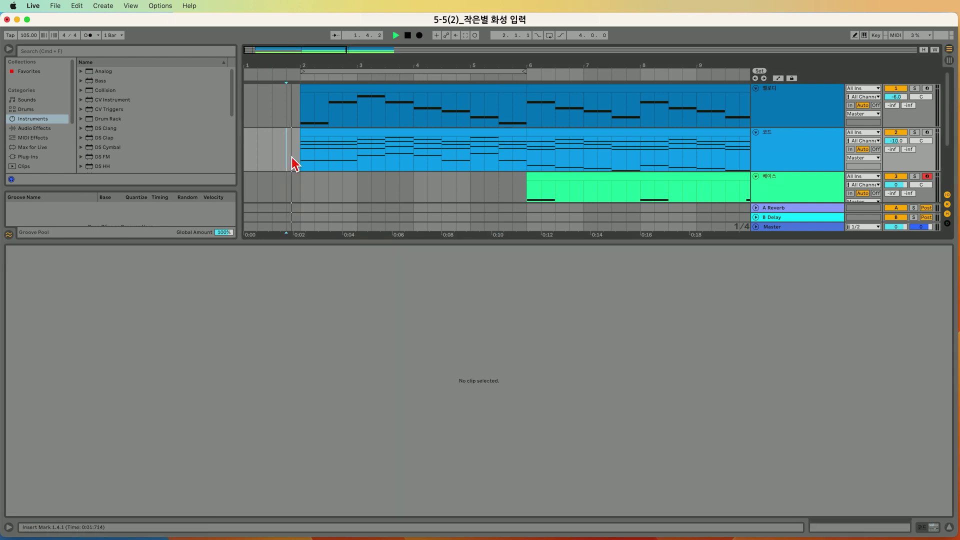
{"action": "left_click", "coordinate": [344, 131]}
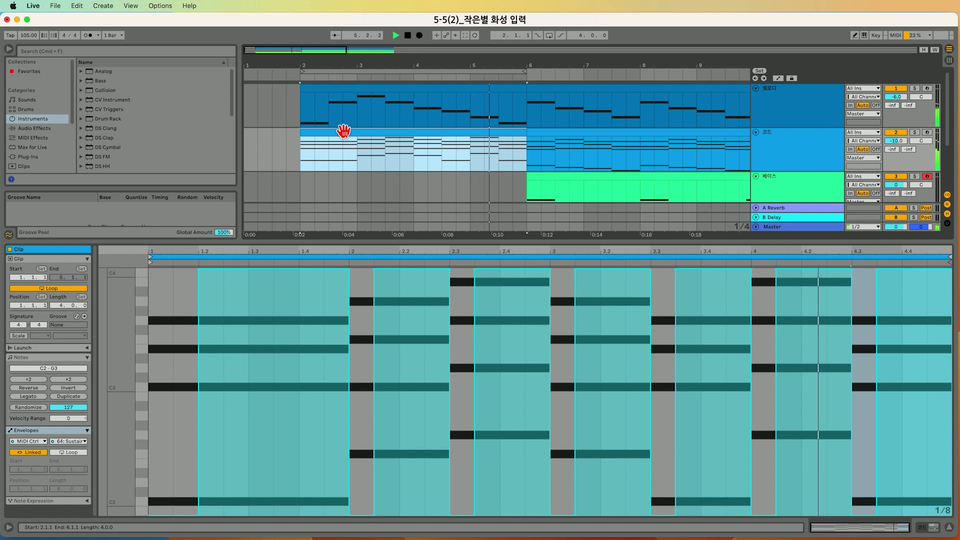
{"action": "key", "text": "space"}
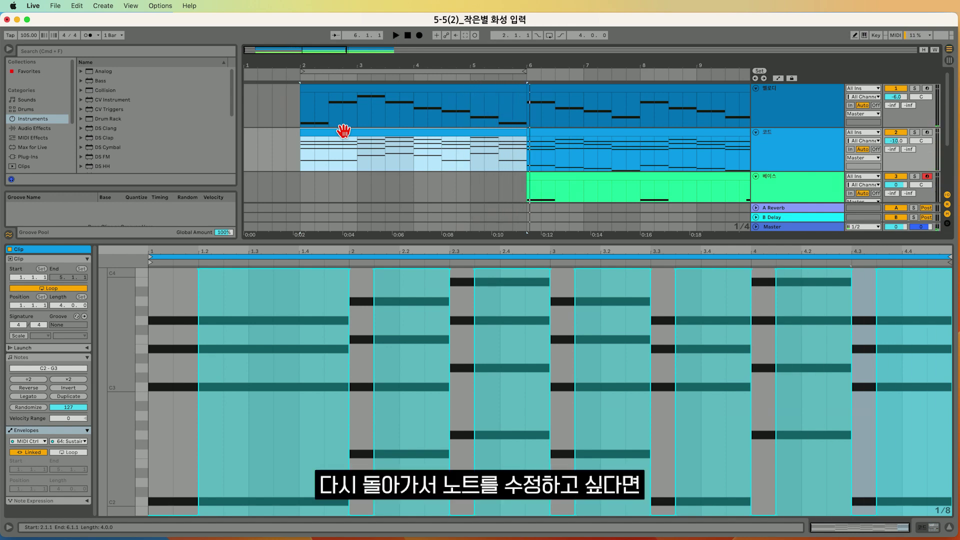
Switch the chord clip's editor back to note editing and select the whole first clip on the 코드 track.
{"action": "left_click", "coordinate": [60, 358]}
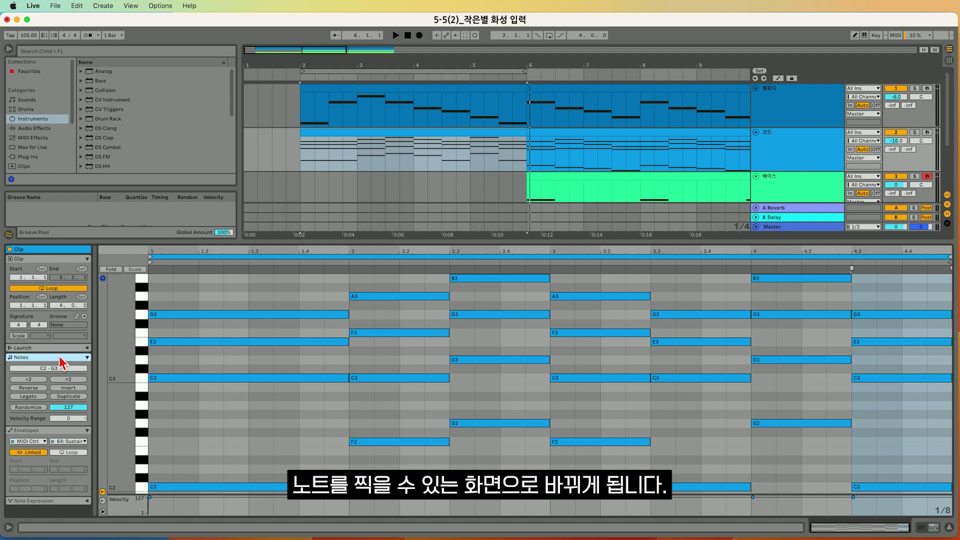
{"action": "left_click", "coordinate": [361, 132]}
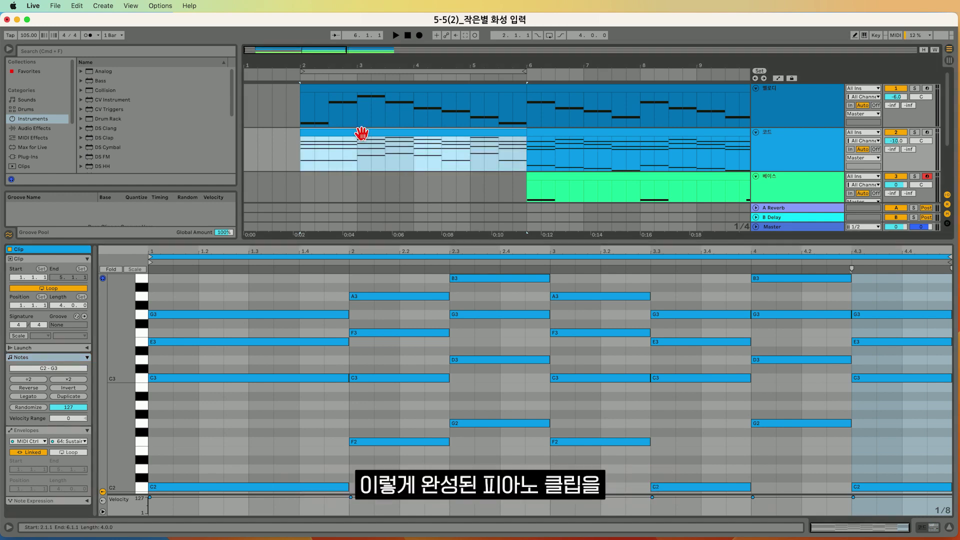